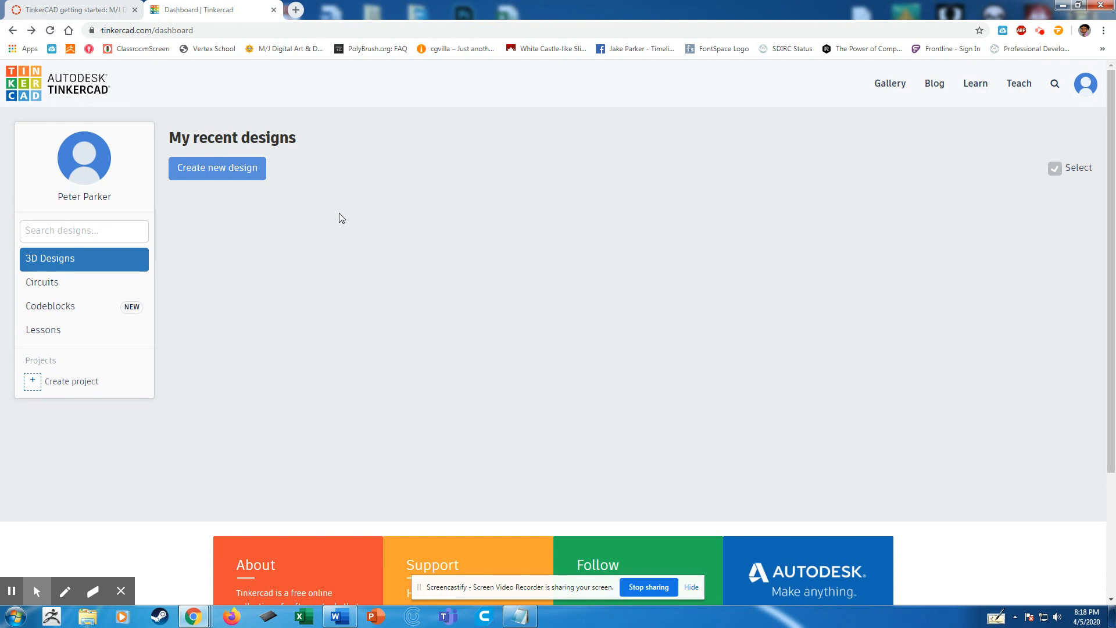
Create a new 3D design from the dashboard.
left_click(220, 175)
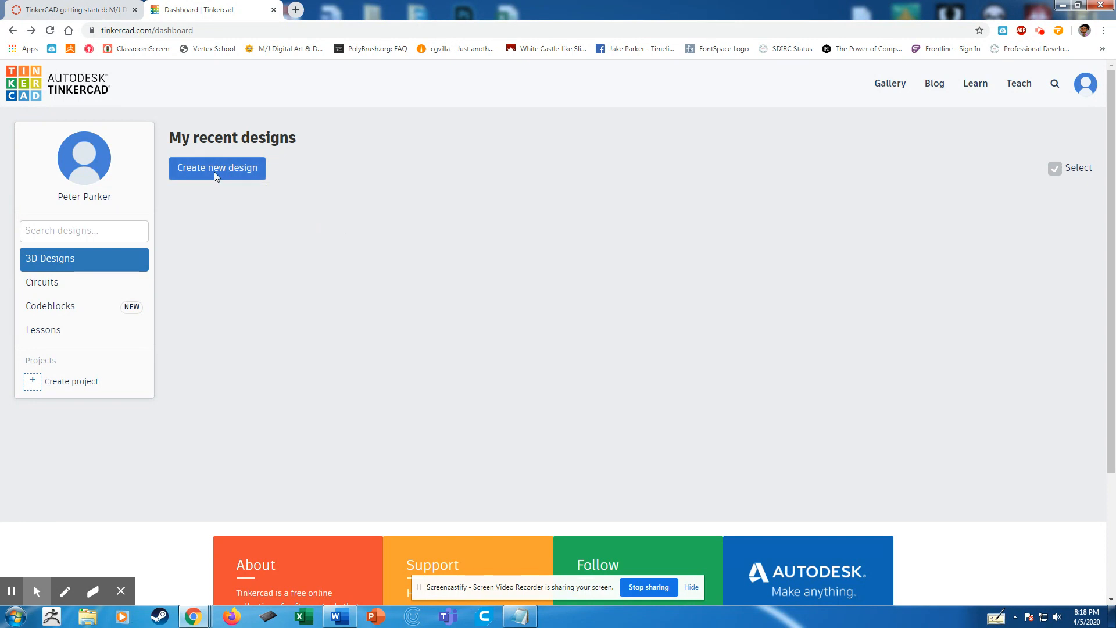
left_click(215, 171)
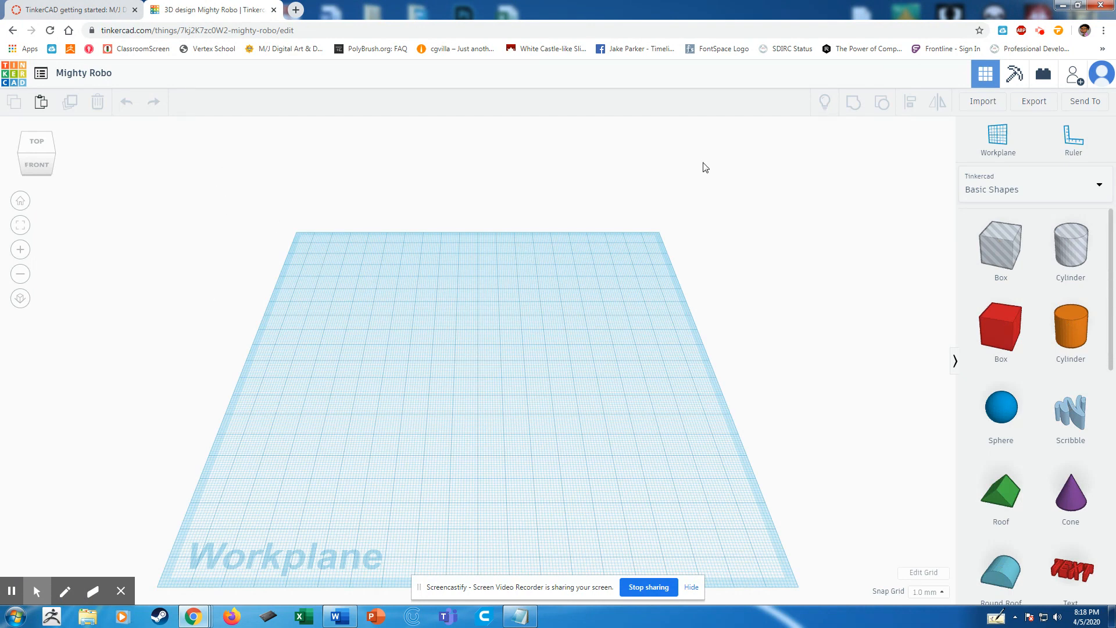
Place a solid box, a sphere, a cylinder hole and a roof from Basic Shapes on the workplane.
right_click_drag(368, 427, 275, 331)
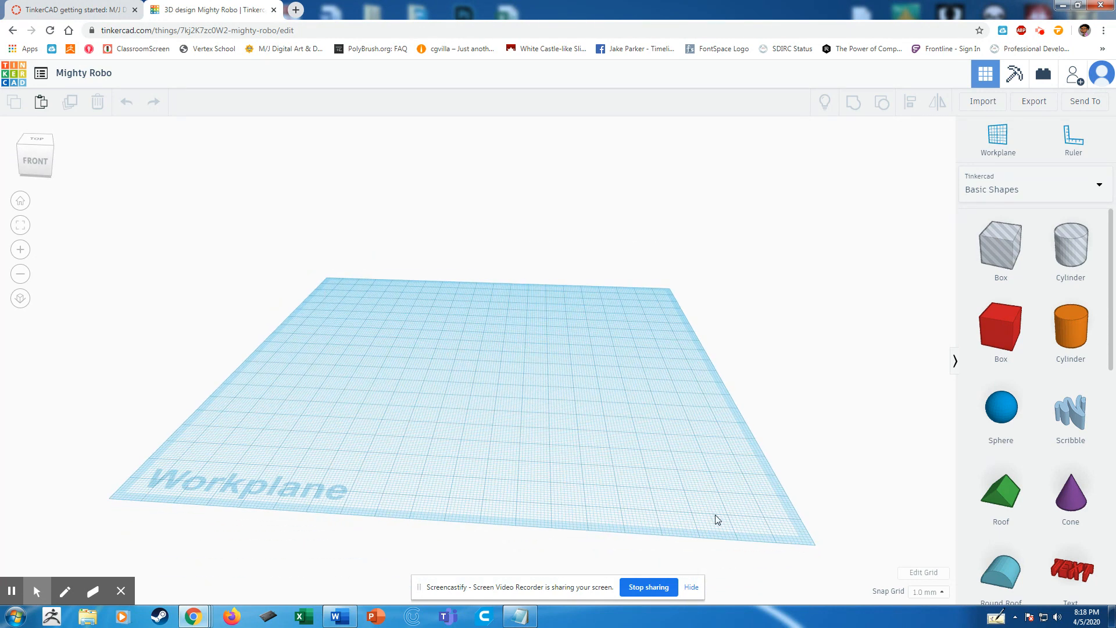
left_click_drag(387, 336, 454, 401)
right_click_drag(279, 357, 377, 347)
scroll(1004, 341, "down", 3)
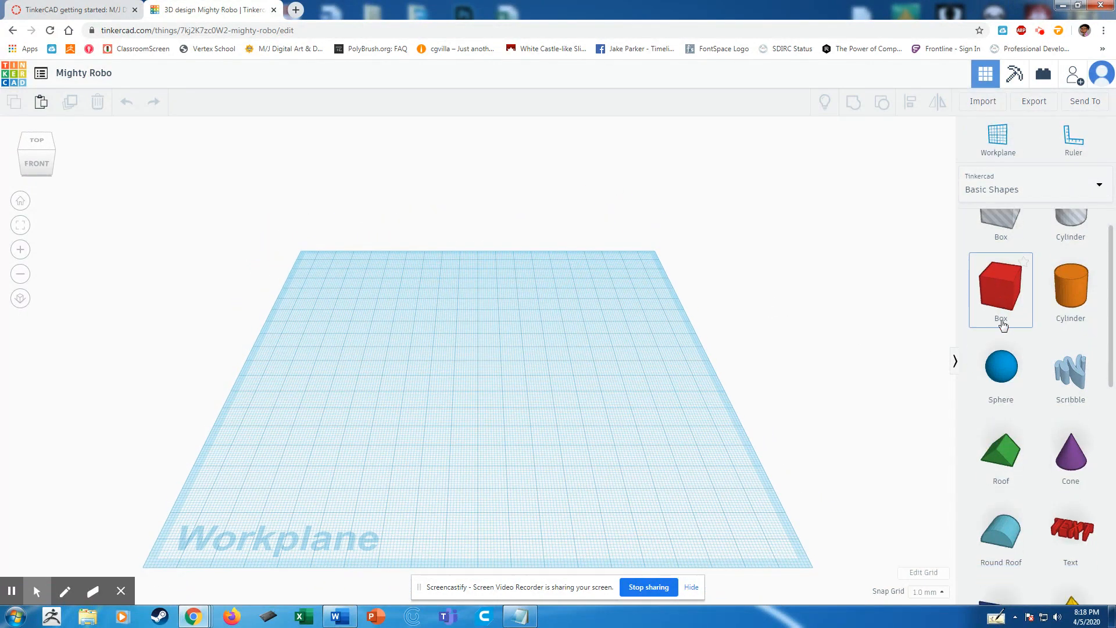
scroll(1004, 343, "up", 3)
left_click_drag(1006, 317, 498, 359)
left_click(655, 416)
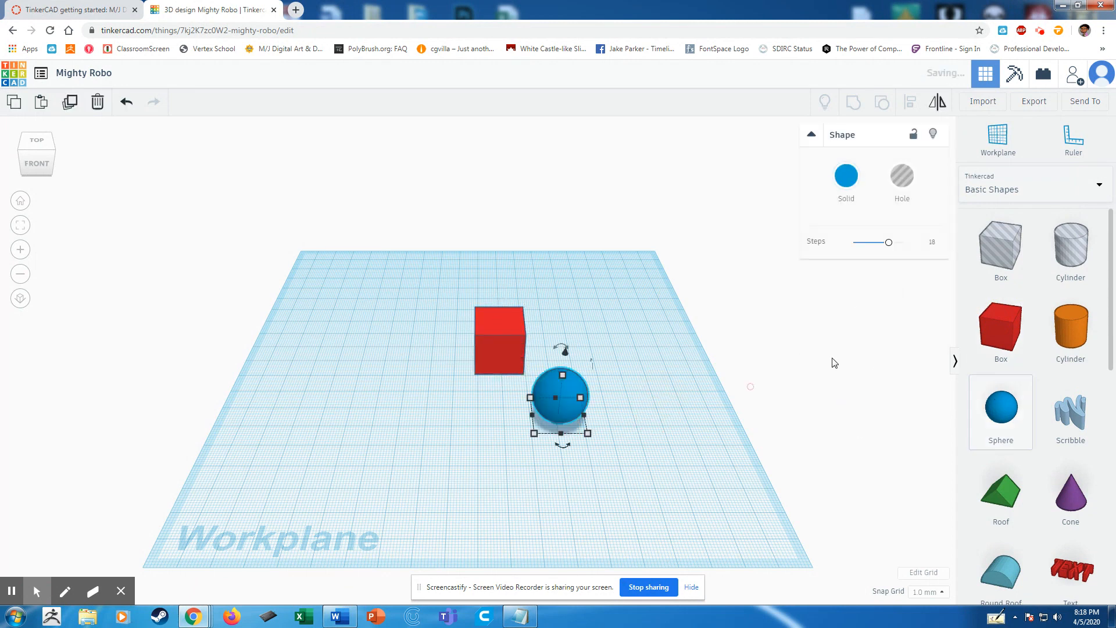
left_click_drag(1070, 247, 627, 349)
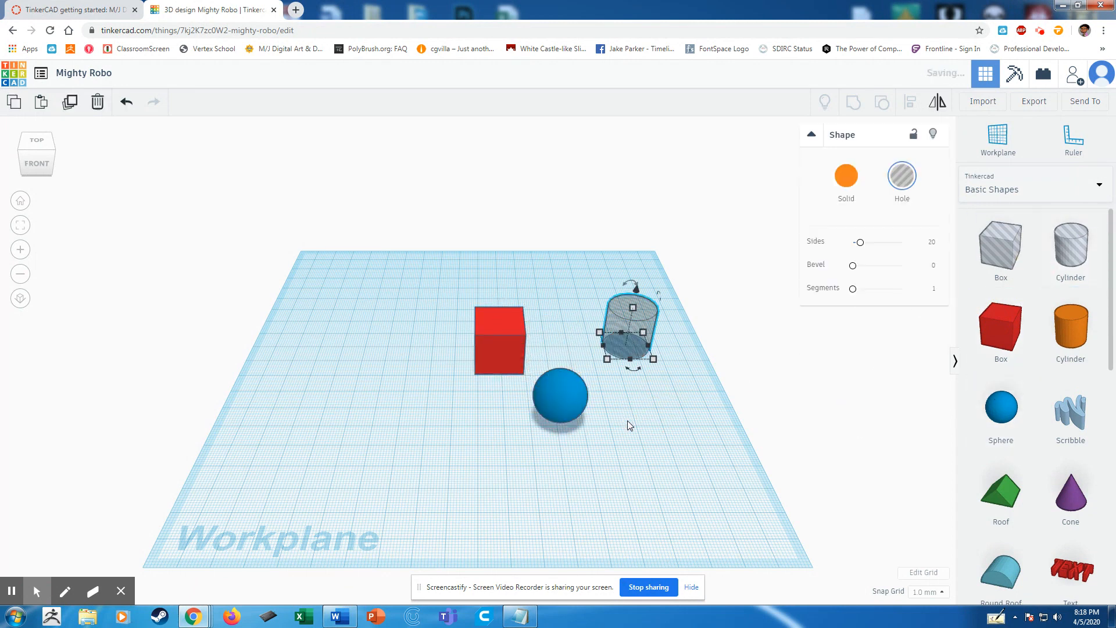
left_click_drag(1001, 494, 409, 407)
Examine the four placed shapes from several viewing angles, with the cylinder hole selected.
right_click_drag(467, 379, 494, 448)
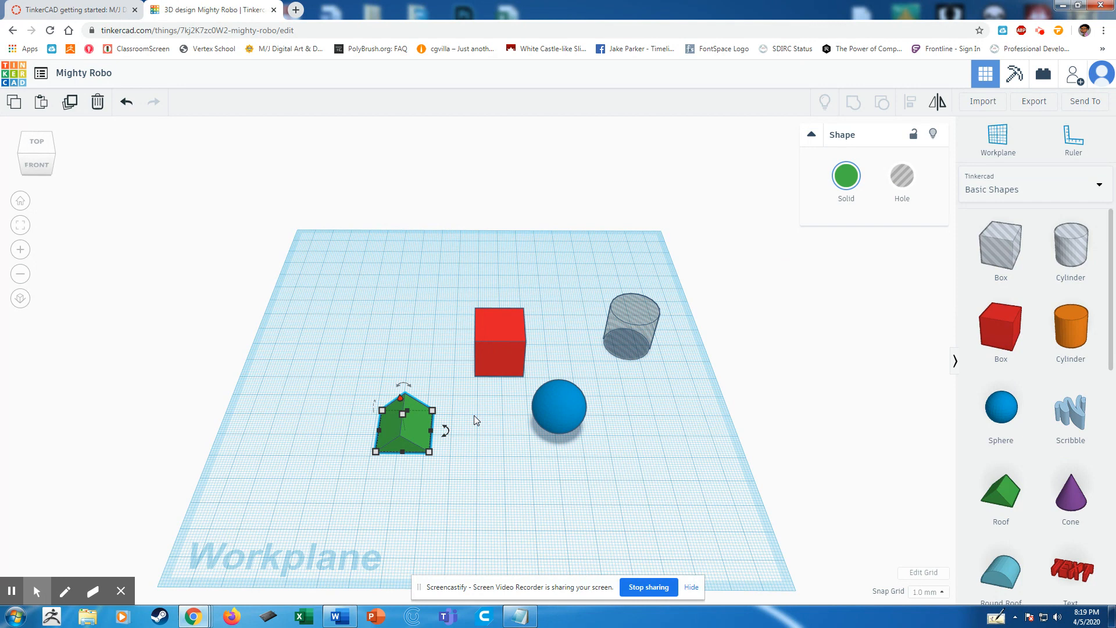
right_click_drag(480, 448, 546, 455)
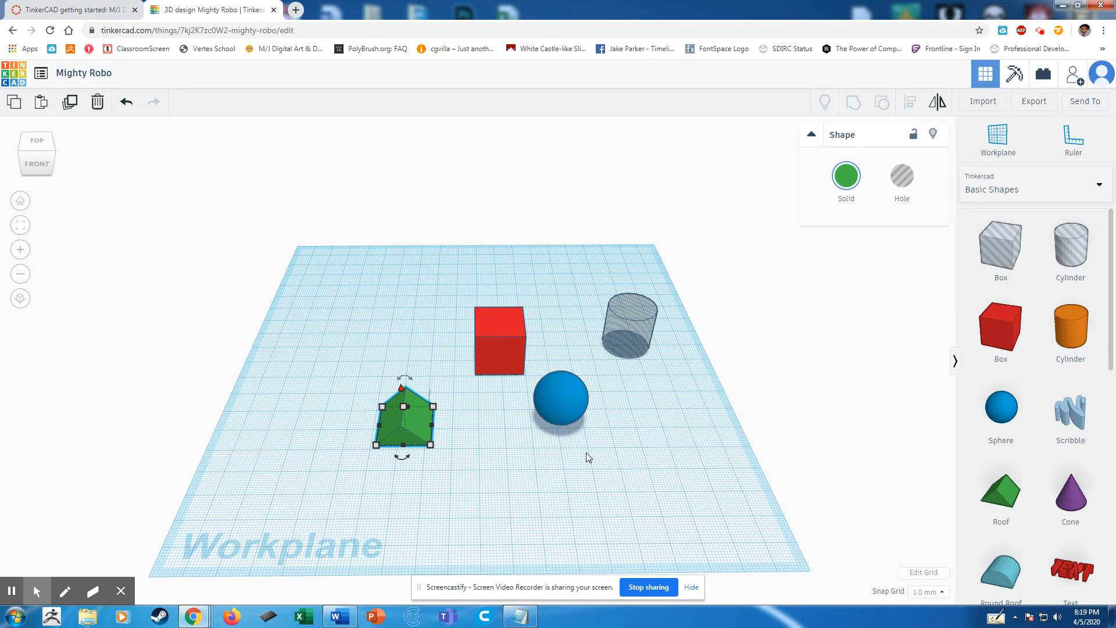
left_click(623, 347)
right_click_drag(501, 454, 490, 481)
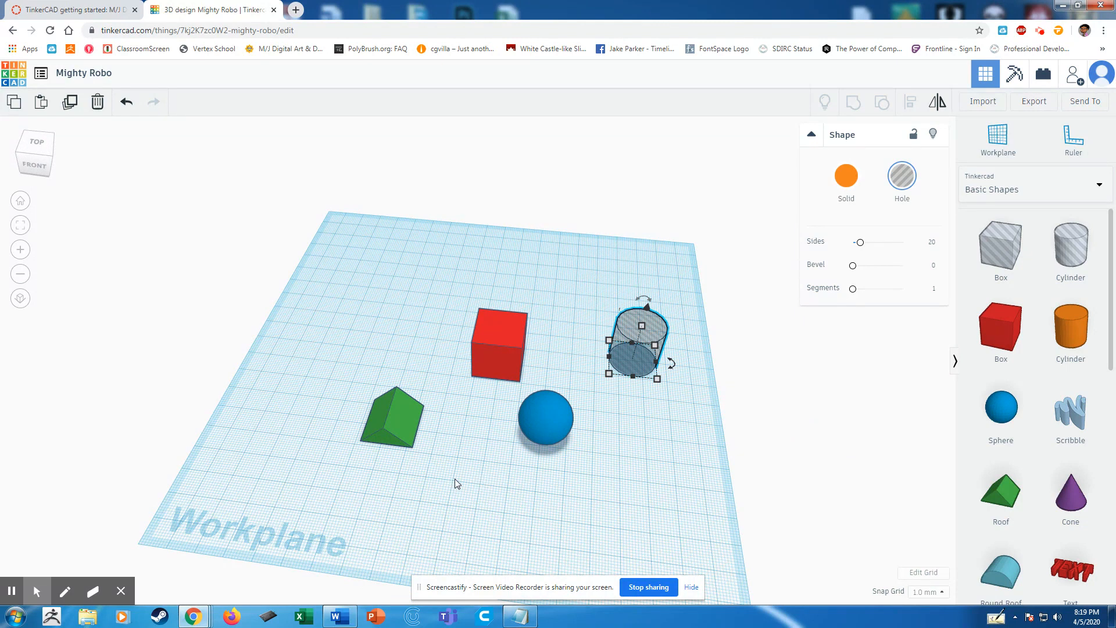
right_click_drag(456, 476, 544, 468)
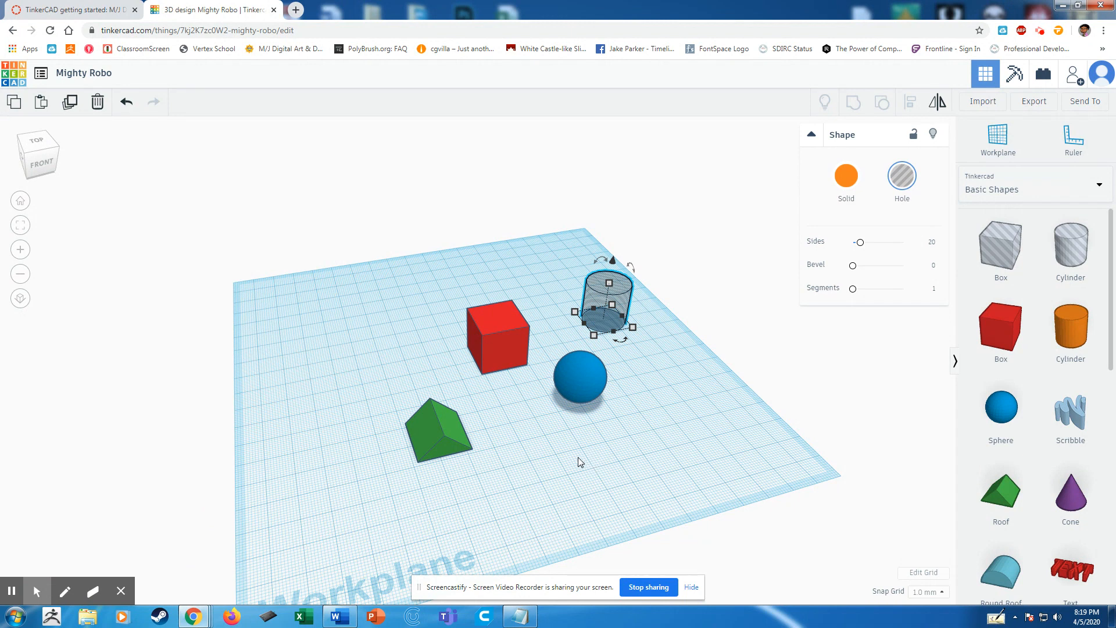
right_click_drag(515, 443, 528, 472)
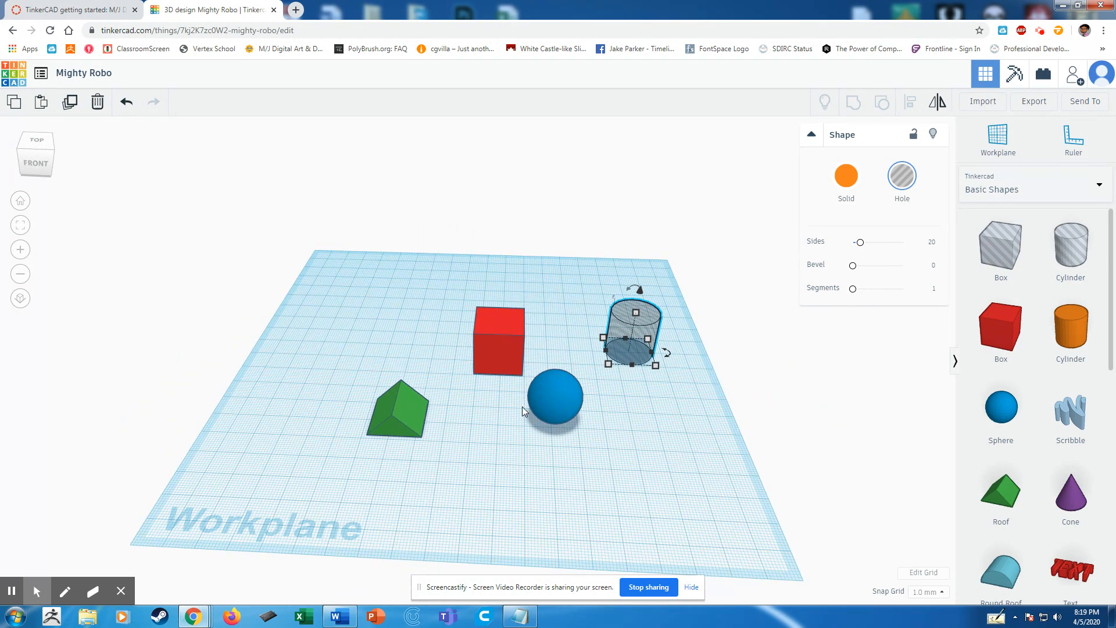
right_click_drag(515, 456, 529, 509)
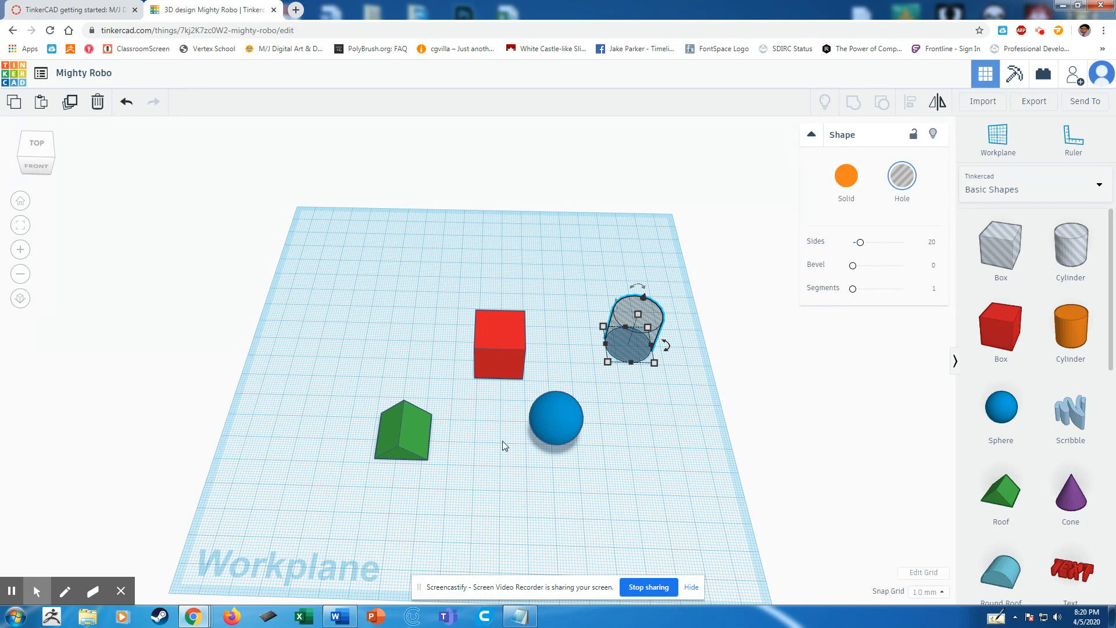
Enlarge the red box by its front corner and view the result from other angles.
left_click(404, 321)
left_click(491, 372)
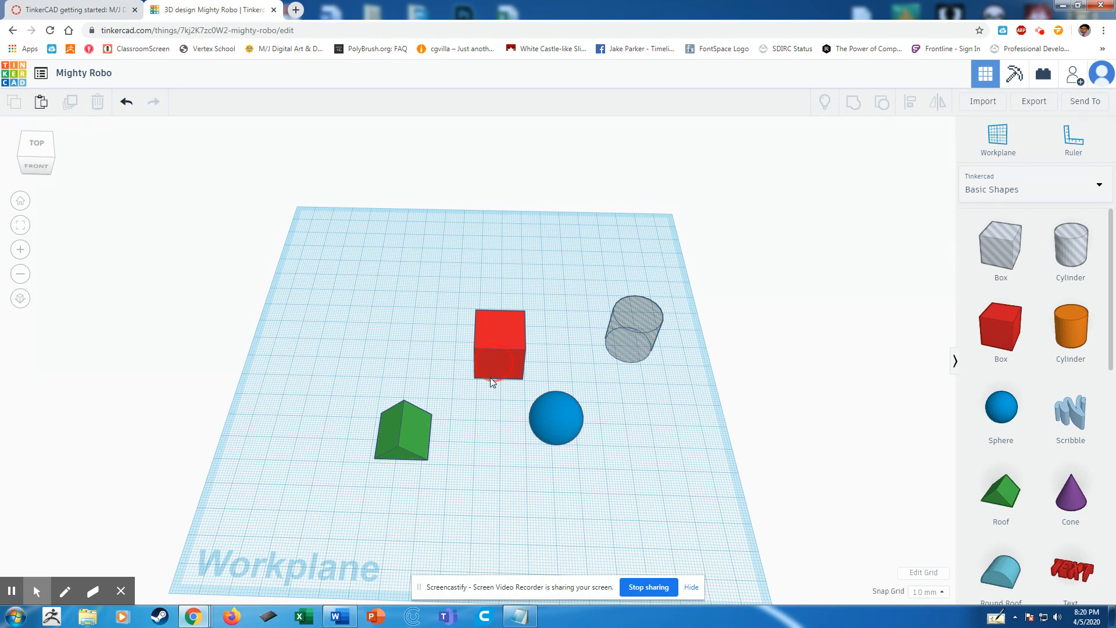
left_click_drag(474, 379, 457, 394)
right_click_drag(532, 486, 450, 460)
right_click_drag(579, 452, 436, 436)
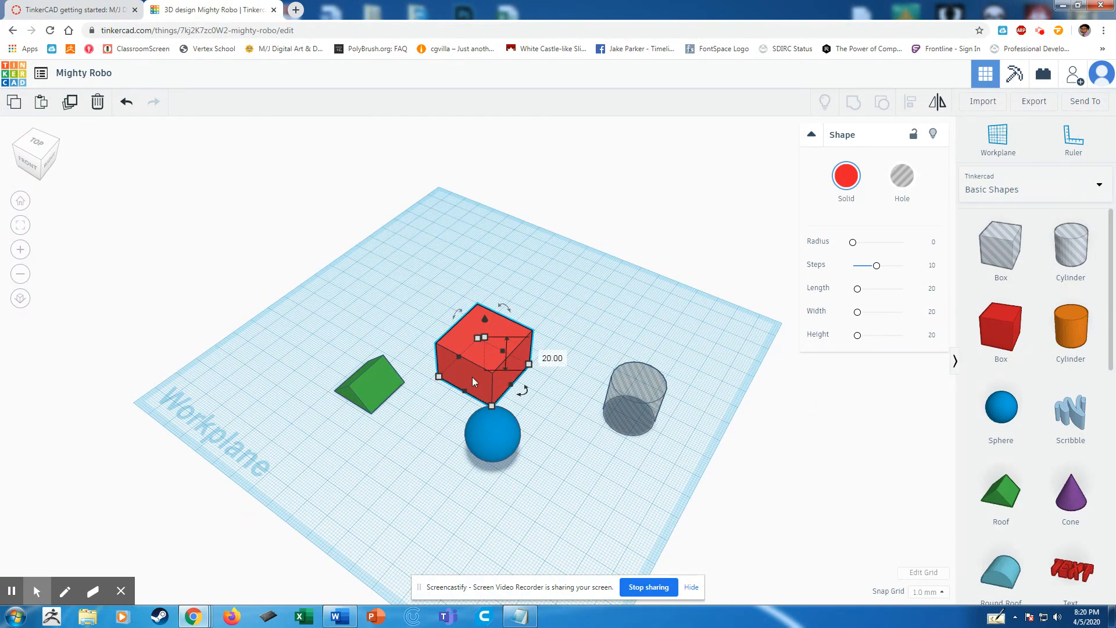
right_click_drag(403, 438, 460, 444)
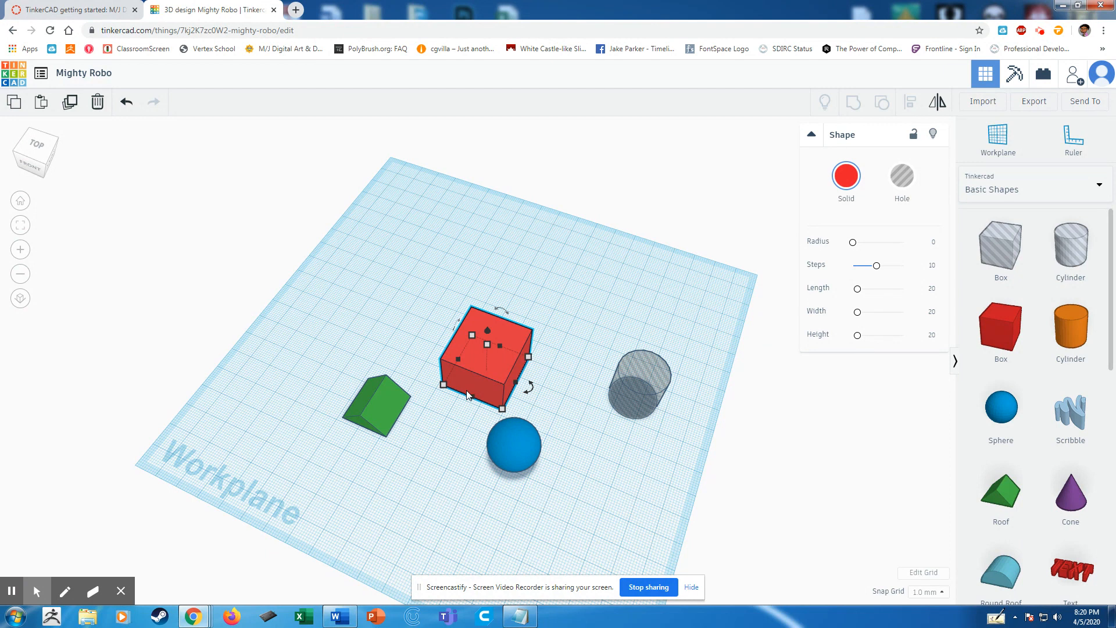
Undo the red box's resize and the placement of all four shapes.
key("ctrl+z")
right_click_drag(436, 453, 482, 417)
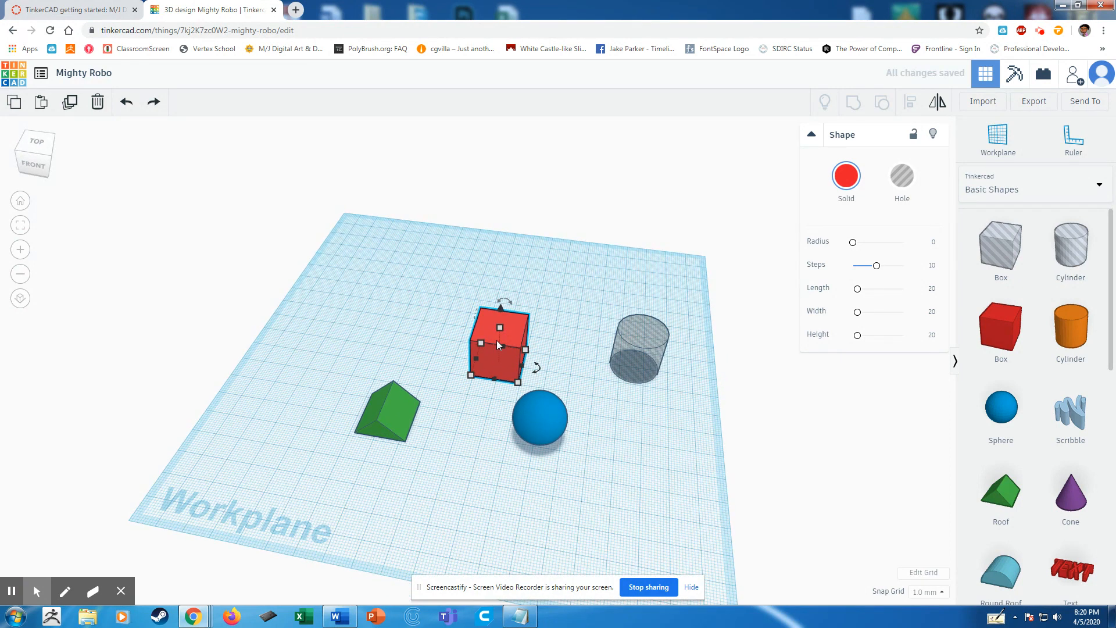
key("ctrl+z")
key("ctrl+z")
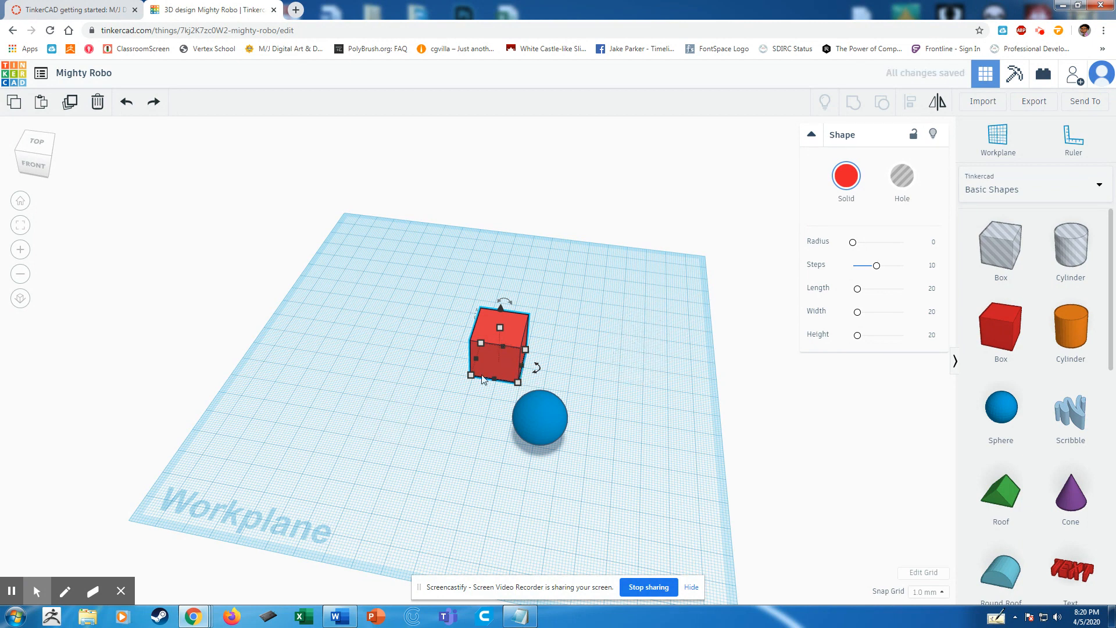
key("ctrl+z")
key("ctrl+z")
right_click_drag(661, 428, 446, 381)
mouse_move(662, 397)
right_mouse_down()
mouse_move(665, 434)
mouse_move(680, 404)
right_mouse_up()
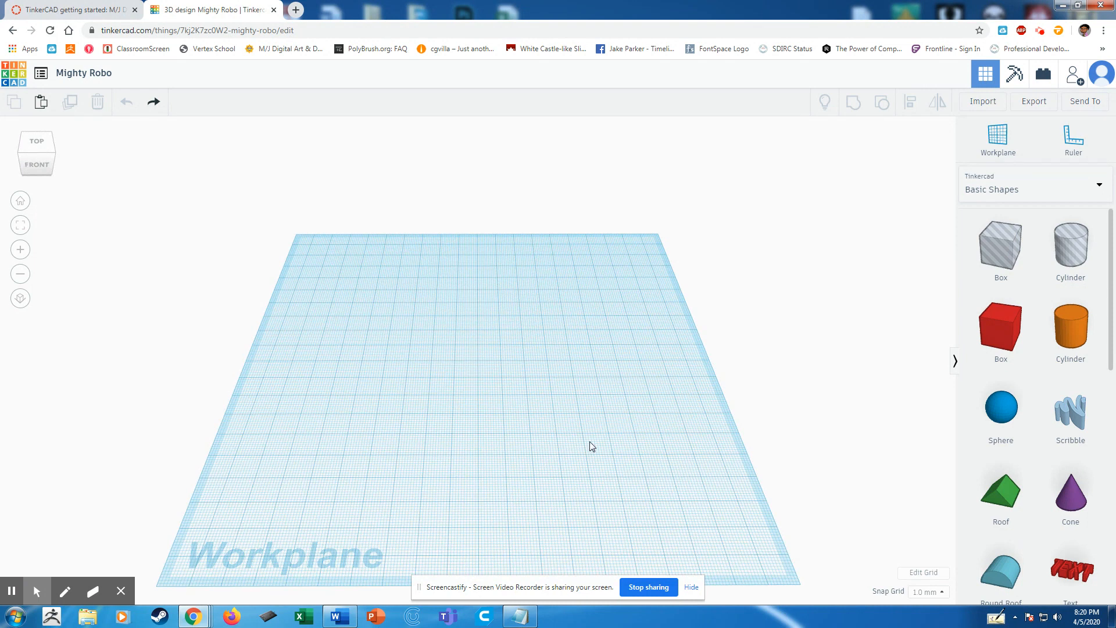
Rename the design as "classwork" followed by the student's name.
left_click_drag(157, 78, 67, 78)
left_click(96, 75)
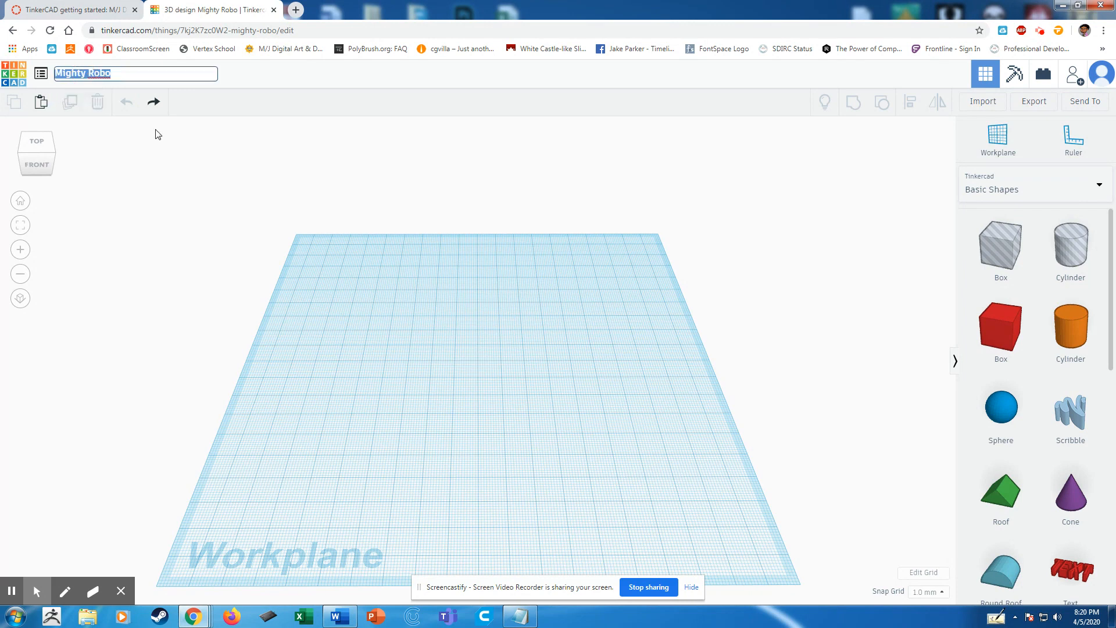
type("Claswork t")
type("layne")
left_click(231, 157)
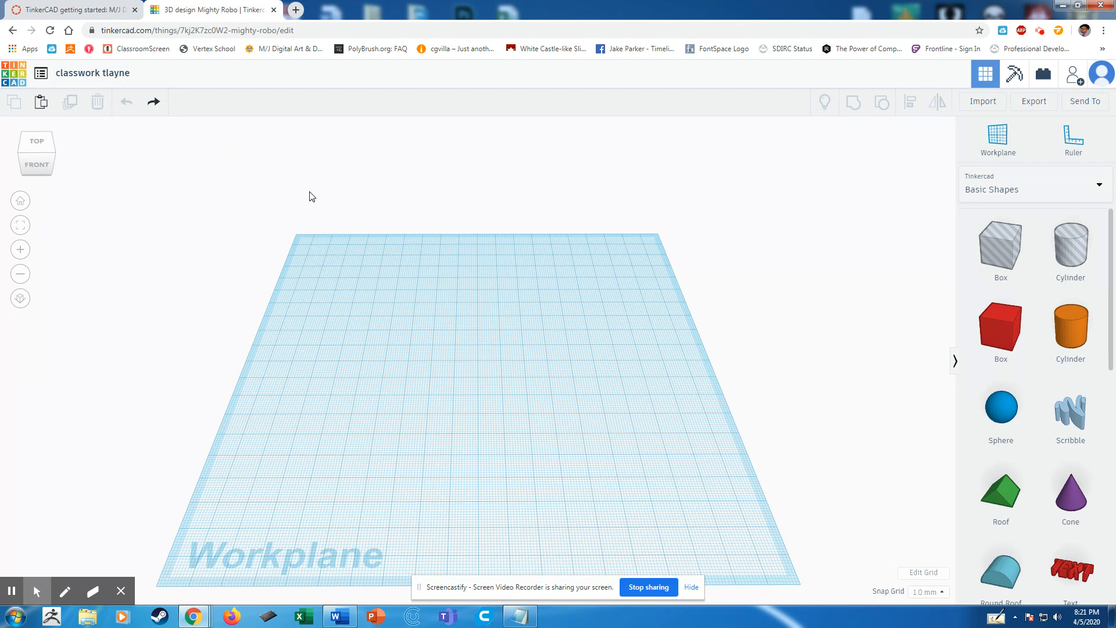
Place a wedge and a round roof from Basic Shapes on the workplane, the wedge near the right edge.
scroll(1012, 412, "down", 4)
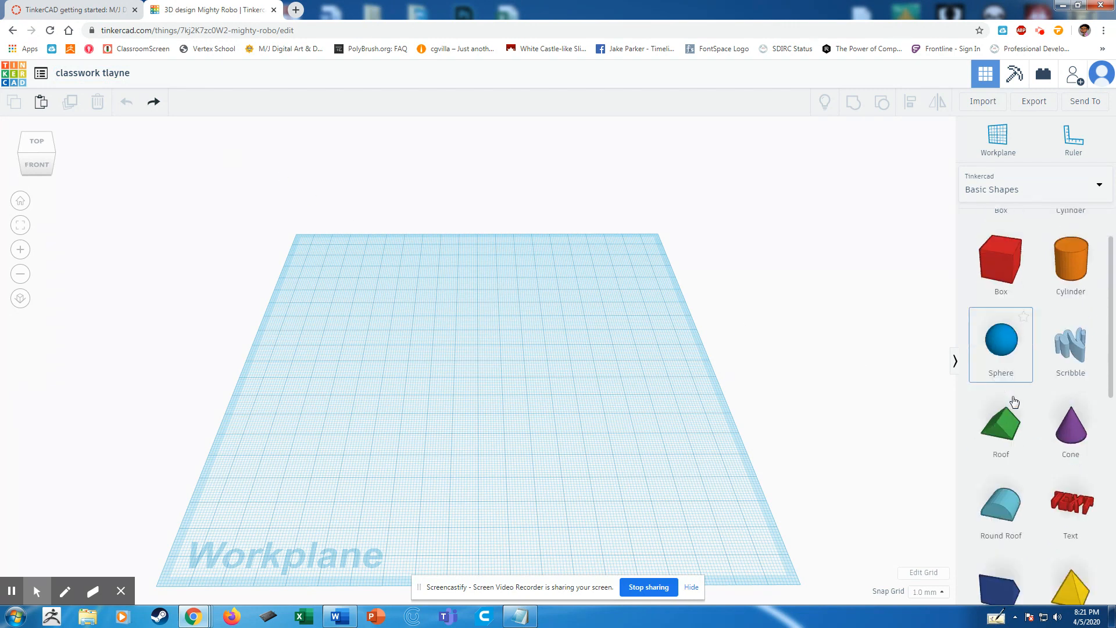
left_click_drag(1011, 428, 639, 420)
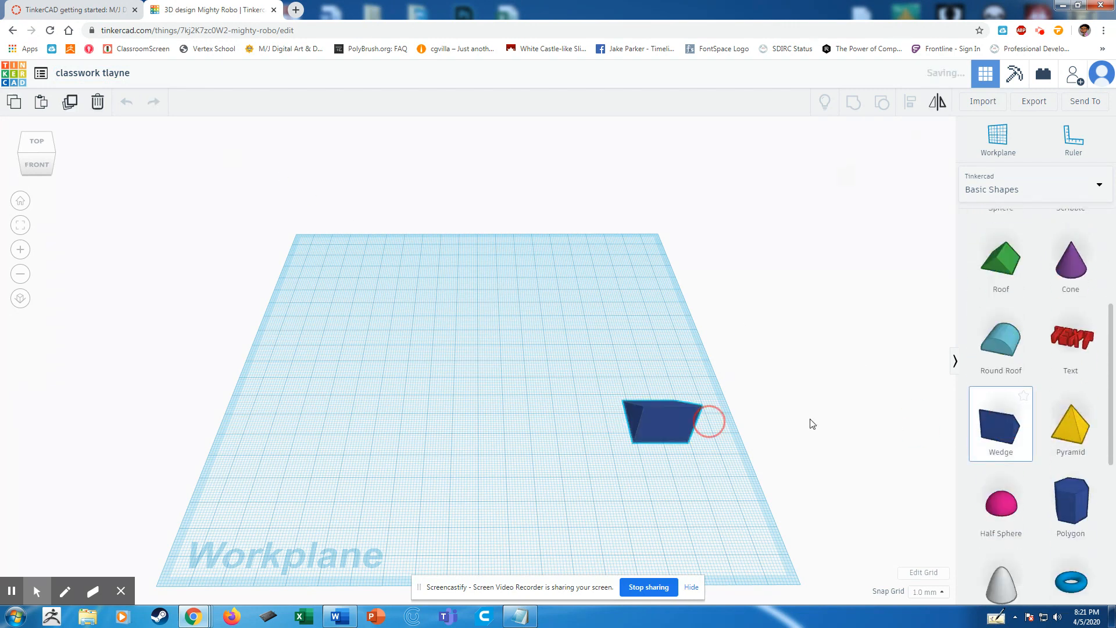
left_click_drag(991, 337, 522, 364)
Look through the Text and numbers collection, and place an Astrobot from Characters behind the round roof and wedge.
scroll(1008, 407, "down", 4)
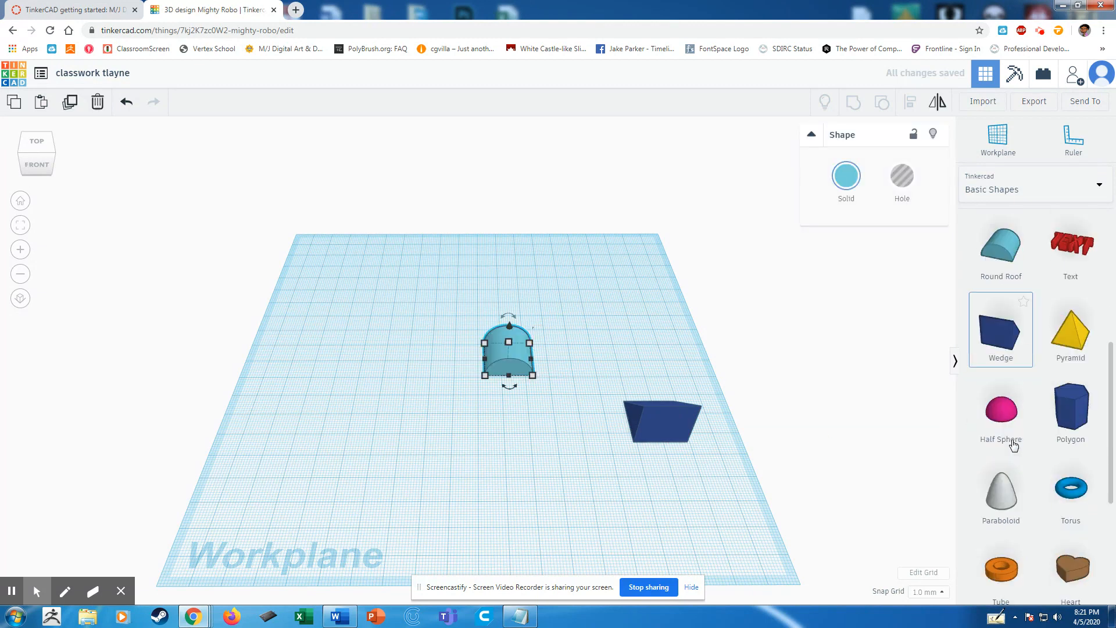
left_click(1002, 193)
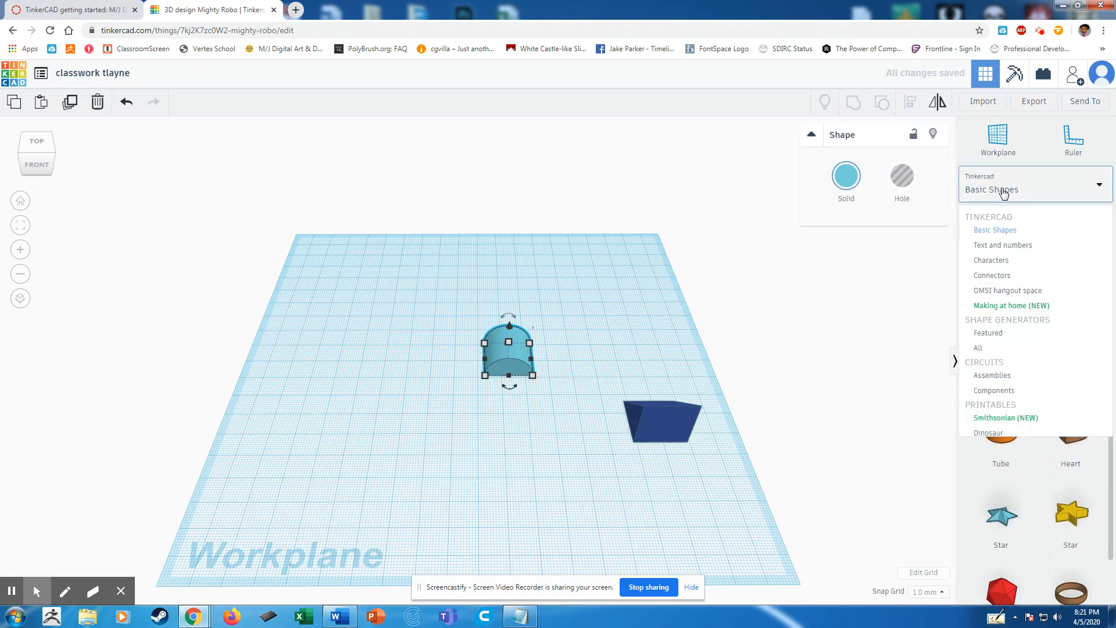
left_click(1010, 244)
scroll(1007, 408, "down", 2)
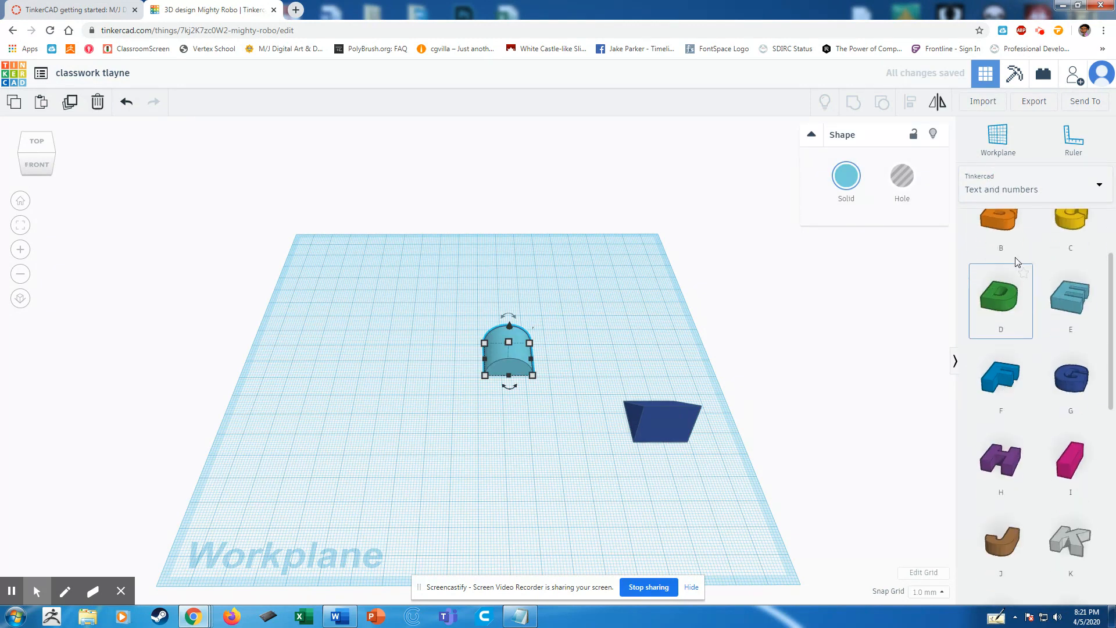
left_click(1022, 197)
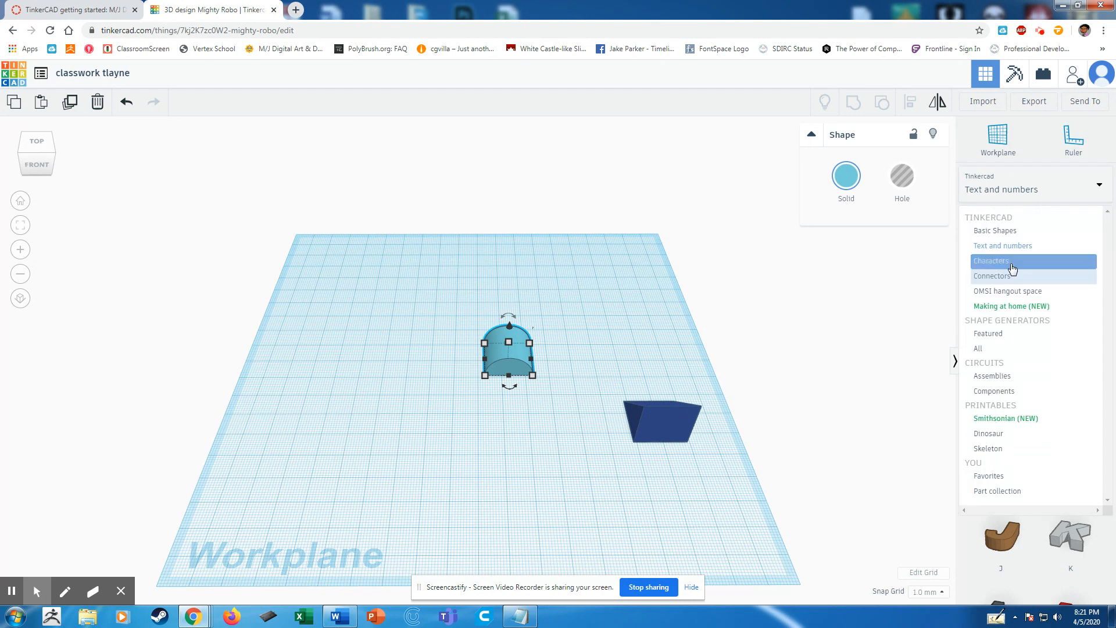
left_click(979, 260)
scroll(1039, 382, "down", 5)
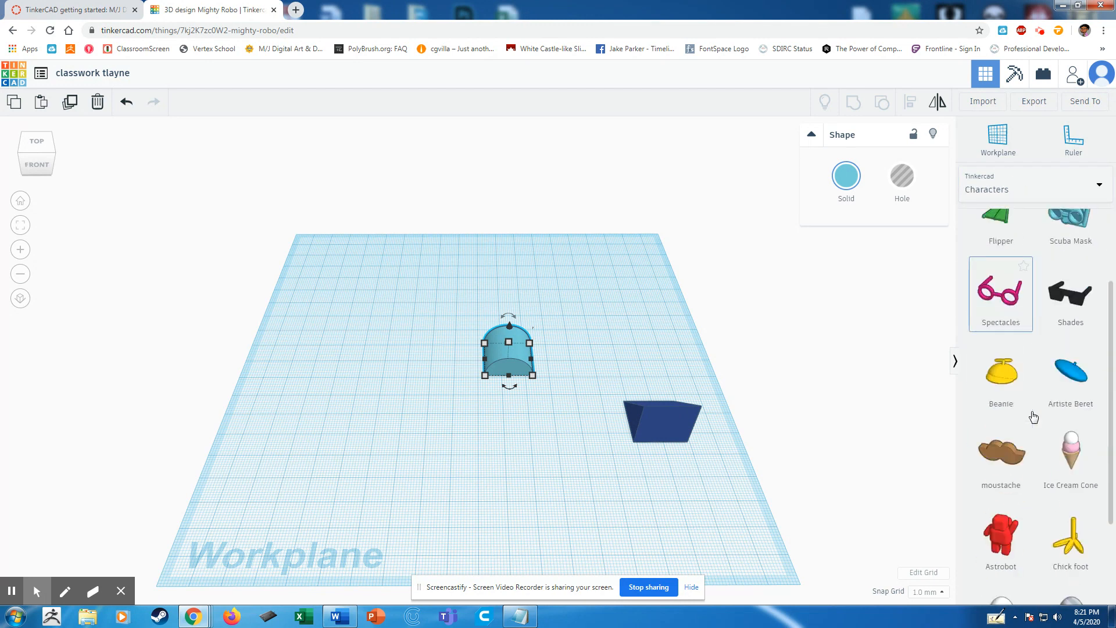
left_click(623, 318)
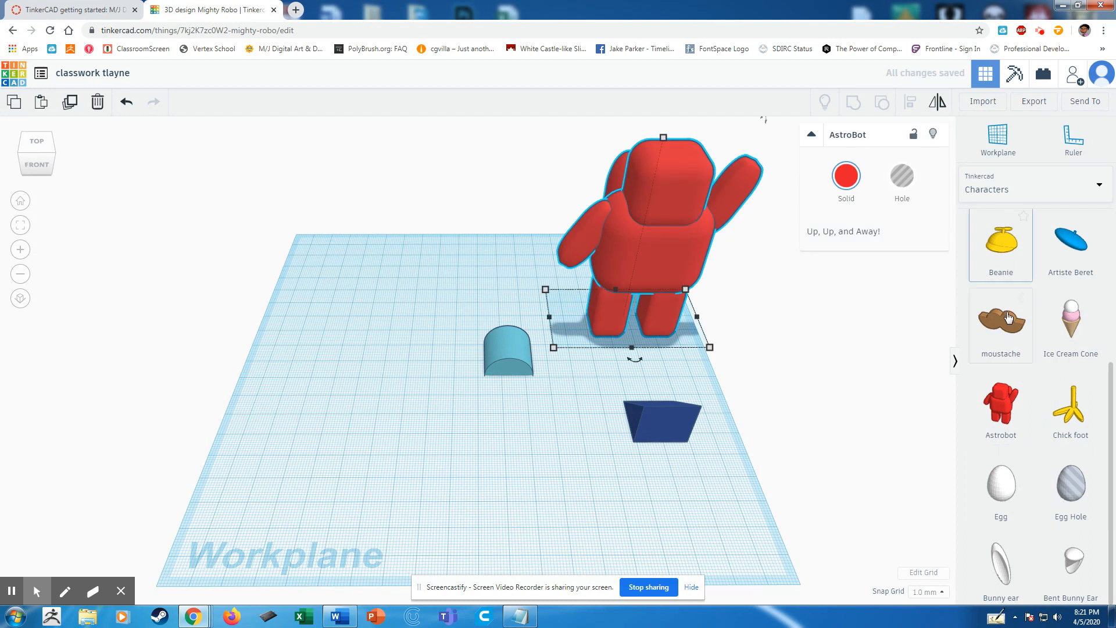
Add a moustache from Characters, raise it off the workplane and position it on the Astrobot's face.
left_click_drag(1008, 317, 742, 340)
left_click_drag(646, 368, 649, 263)
right_click_drag(650, 264, 719, 250)
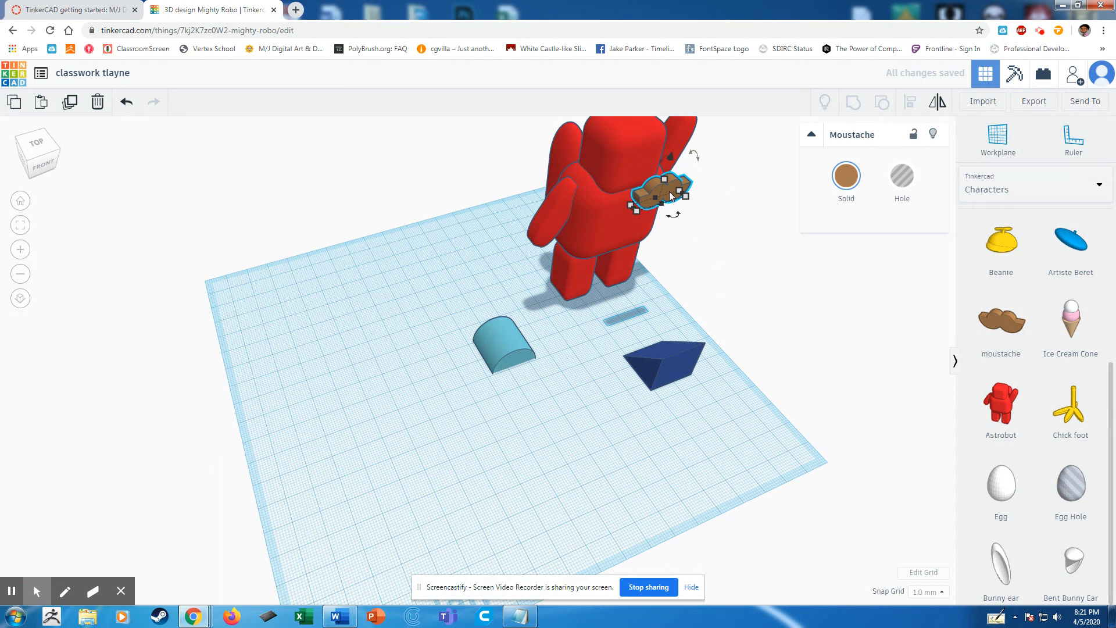
left_click_drag(667, 194, 644, 178)
right_click_drag(572, 232, 855, 318)
Add a beanie from Characters, raise it to head height and position it on top of the Astrobot's head.
left_click_drag(958, 266, 552, 366)
left_click_drag(559, 308, 546, 114)
right_click_drag(546, 114, 561, 283)
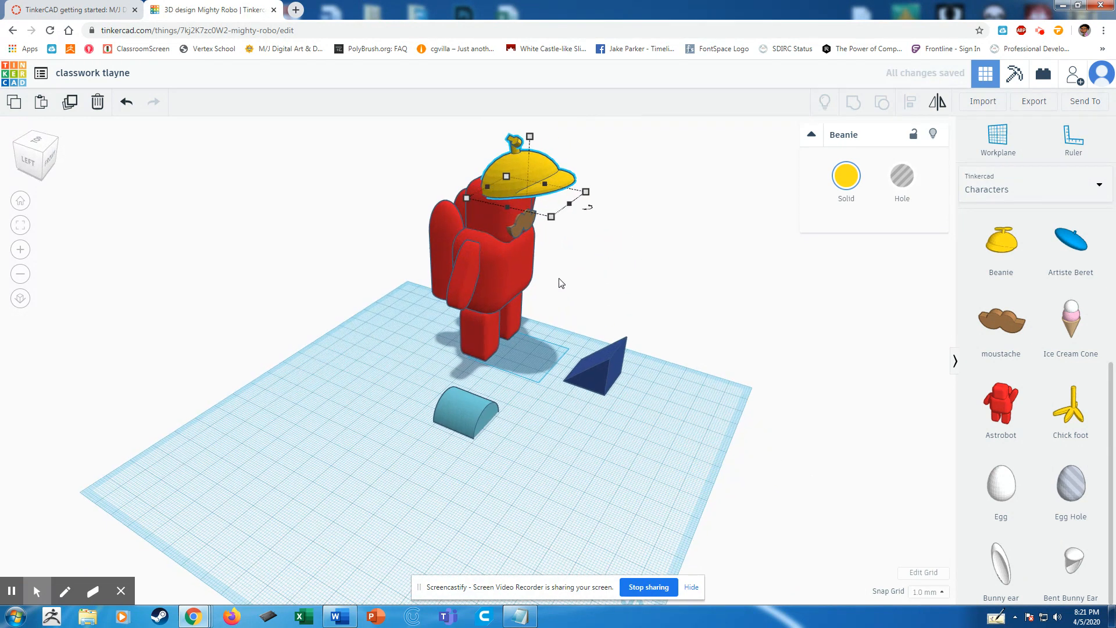
middle_click_drag(594, 279, 635, 312)
left_click_drag(589, 227, 554, 217)
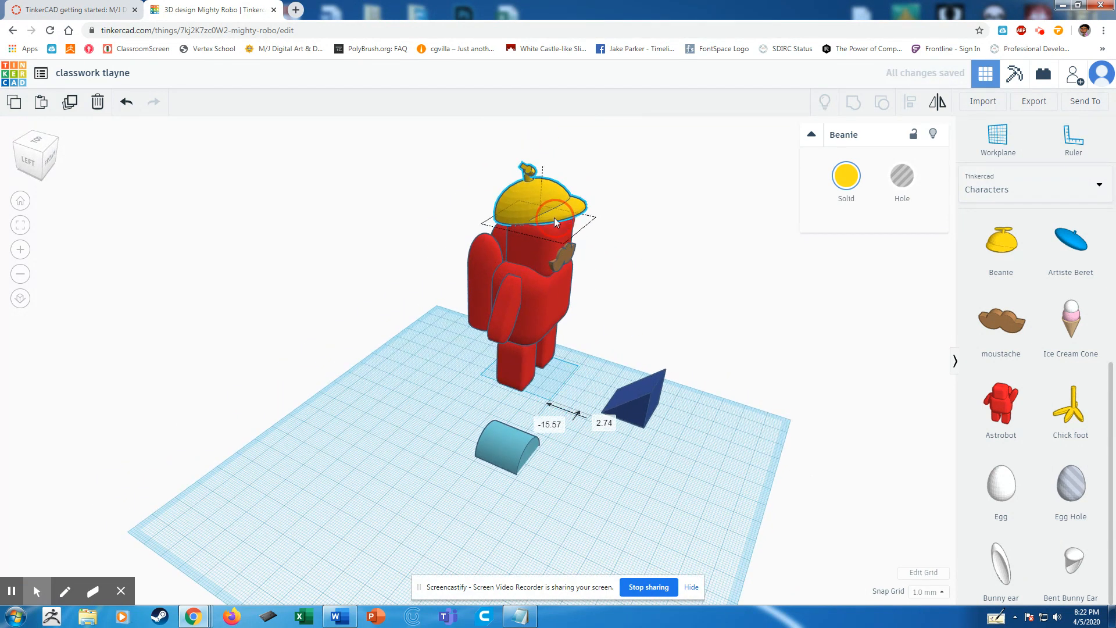
right_click_drag(693, 434, 642, 453)
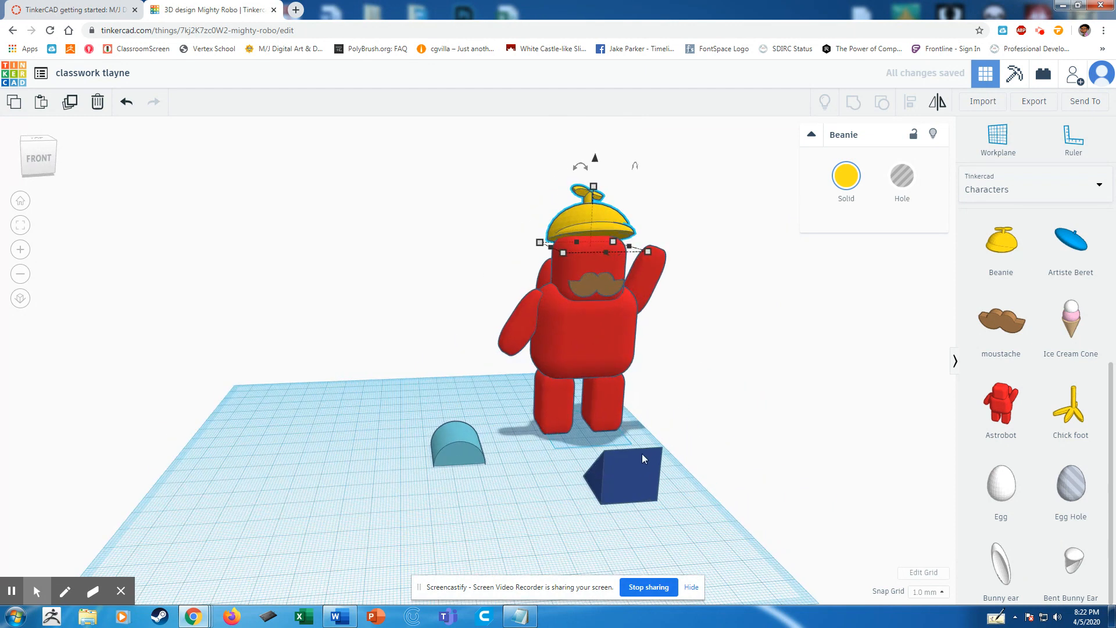
Open the list of shape collections.
left_click(1021, 195)
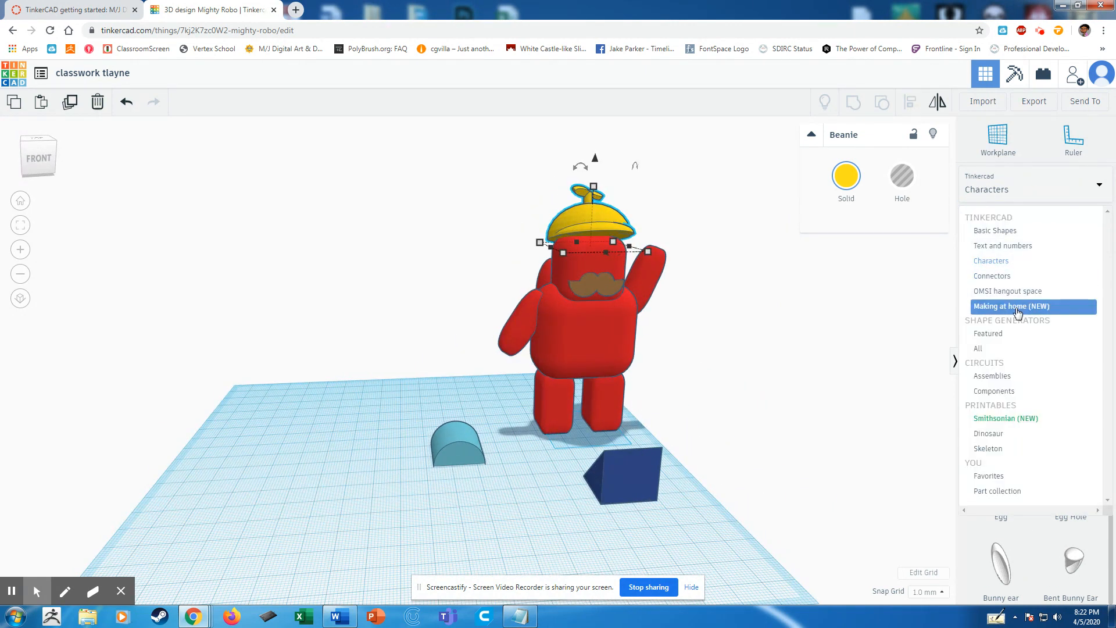